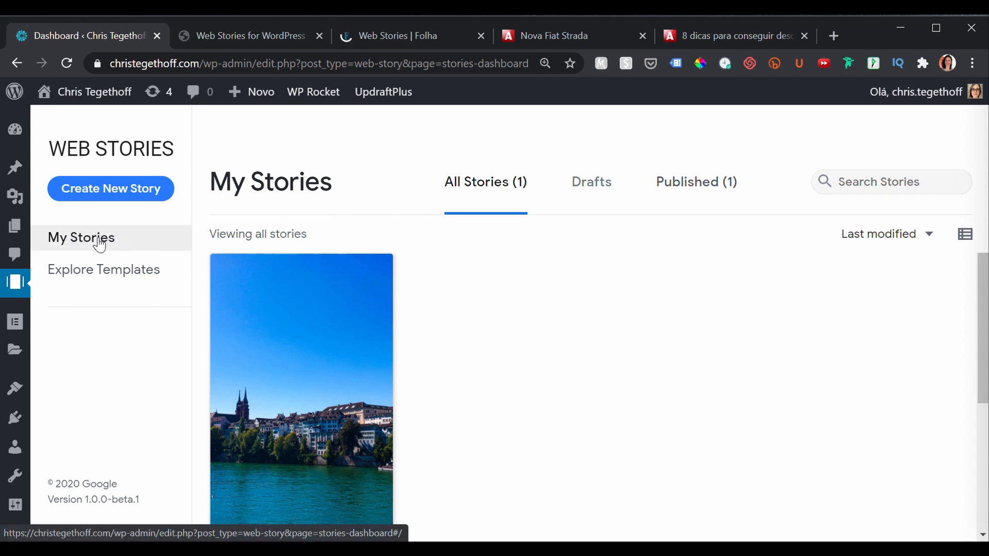
Step: Browse the available Web Stories templates
click(85, 273)
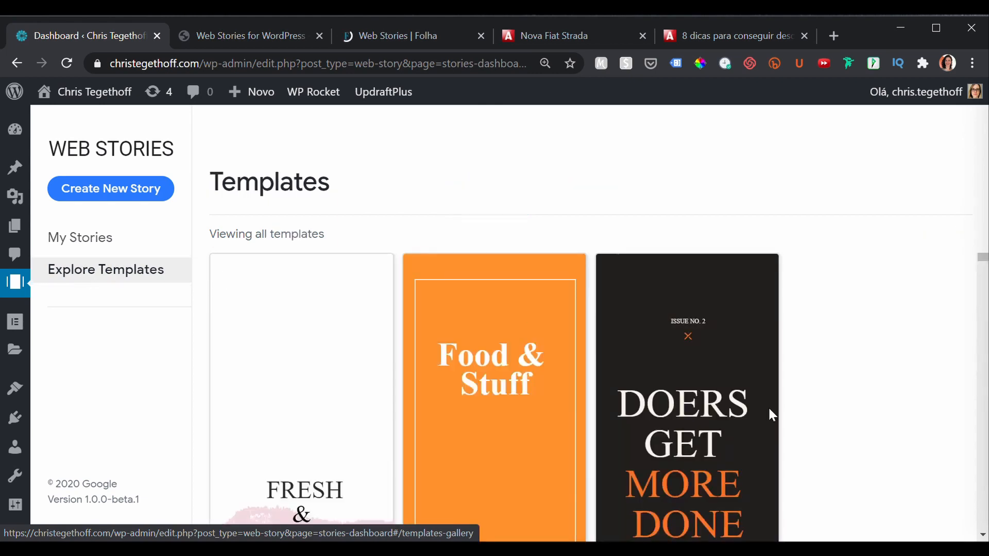
scroll(847, 399, down, 1)
scroll(847, 400, down, 10)
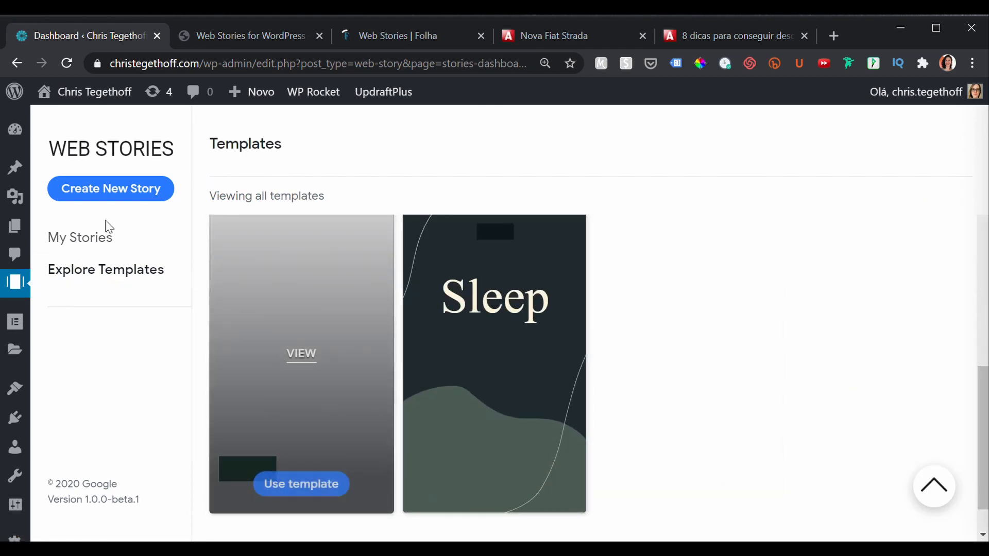
Step: Open the published story "Rascunho automático" from My Stories for editing
click(75, 239)
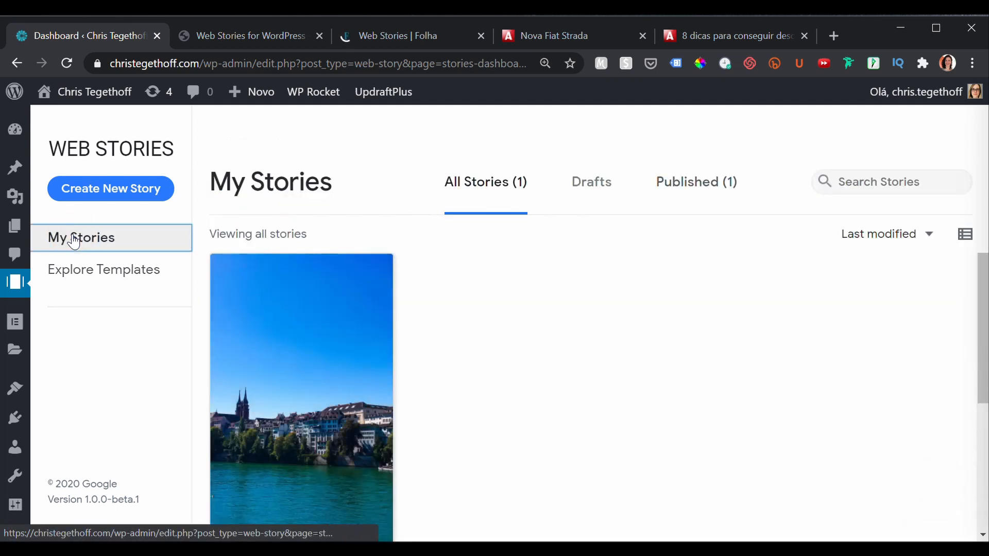
scroll(423, 292, down, 1)
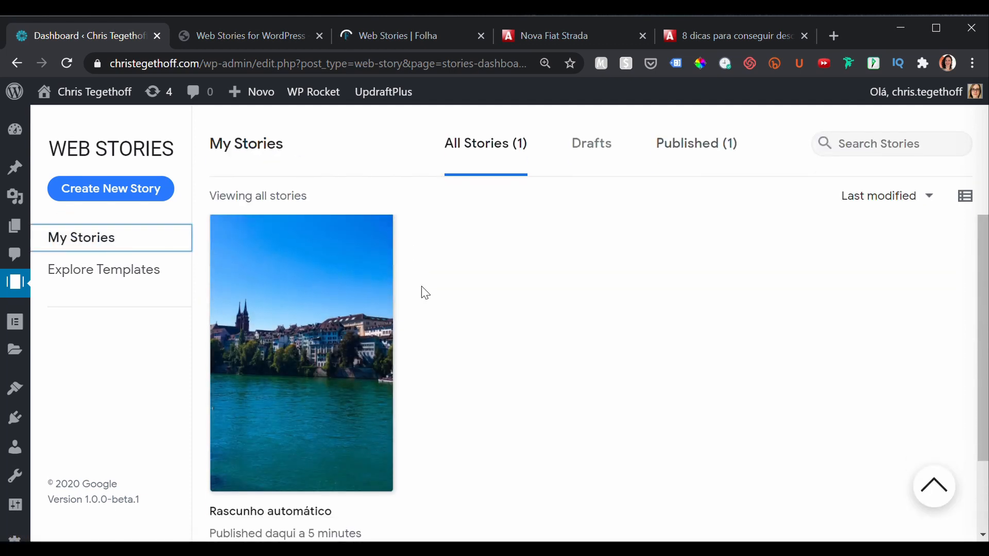
click(287, 464)
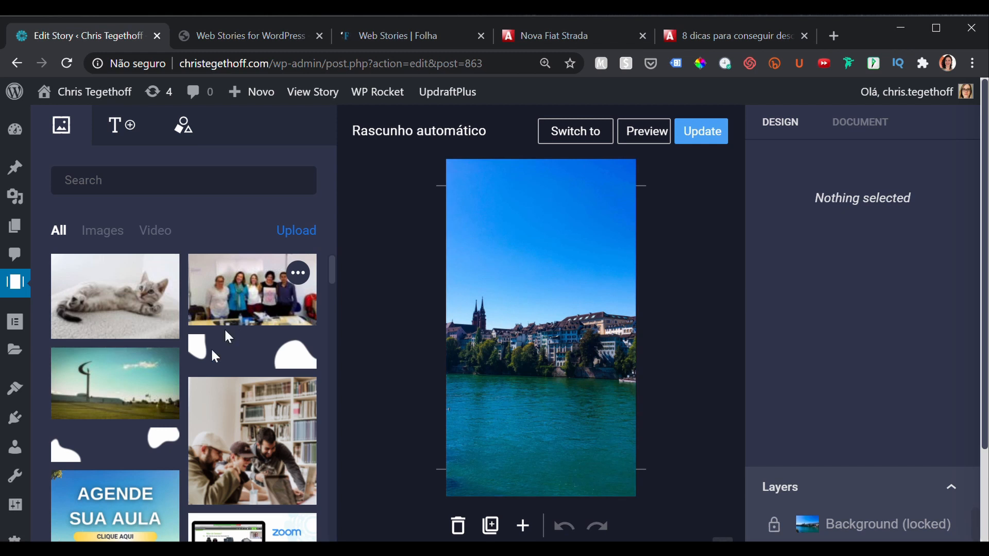
Step: Make the kitten photo from the media library the page background and shift its crop to show the kitten's face
drag(127, 301, 452, 331)
double_click(516, 333)
drag(542, 328, 443, 325)
click(709, 318)
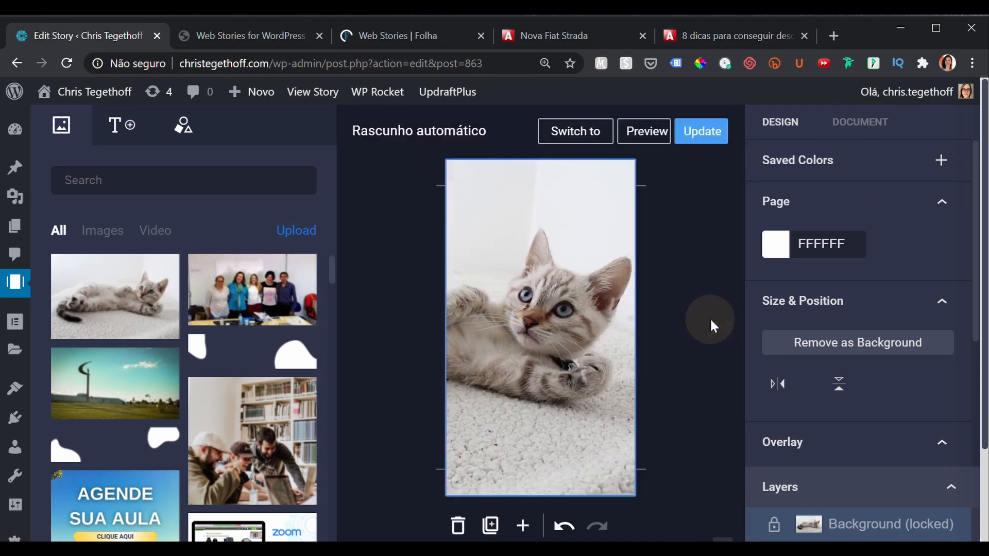
Step: Add the text "TESTE DE TEXTO" below the kitten on the story page
click(171, 124)
click(128, 126)
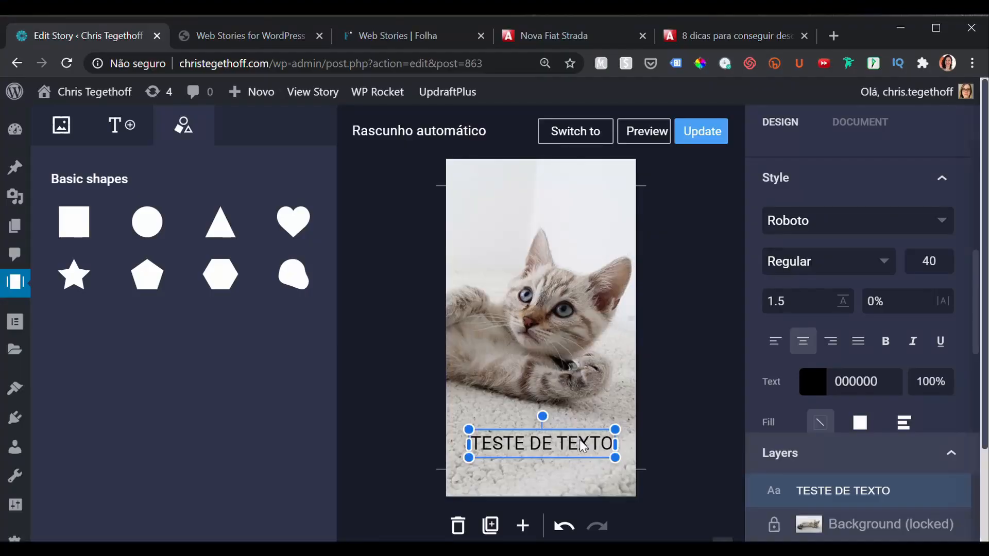
Step: Apply a link to the "TESTE DE TEXTO" element, using the site owner's website as the web address
scroll(846, 399, down, 3)
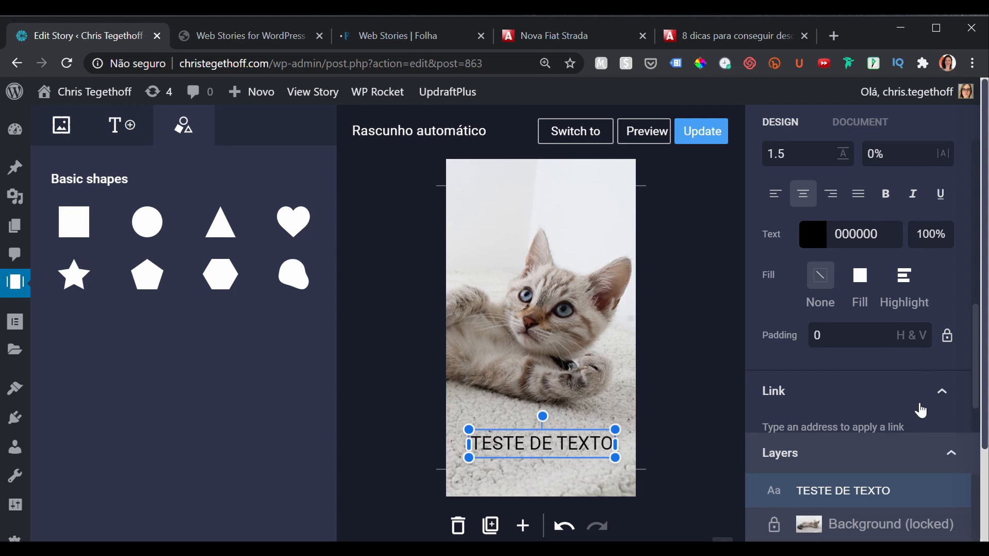
scroll(920, 407, down, 2)
scroll(919, 404, down, 2)
scroll(919, 400, up, 2)
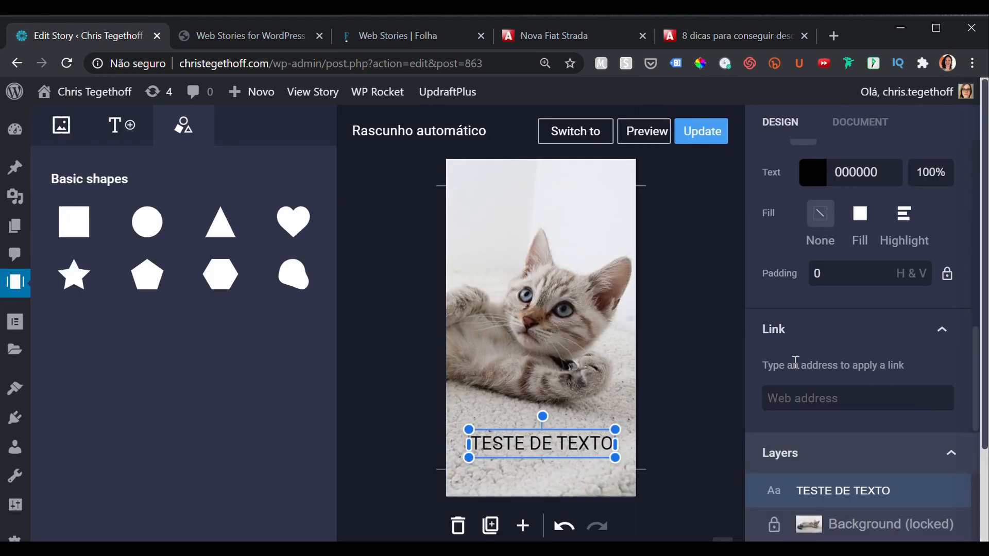
click(813, 397)
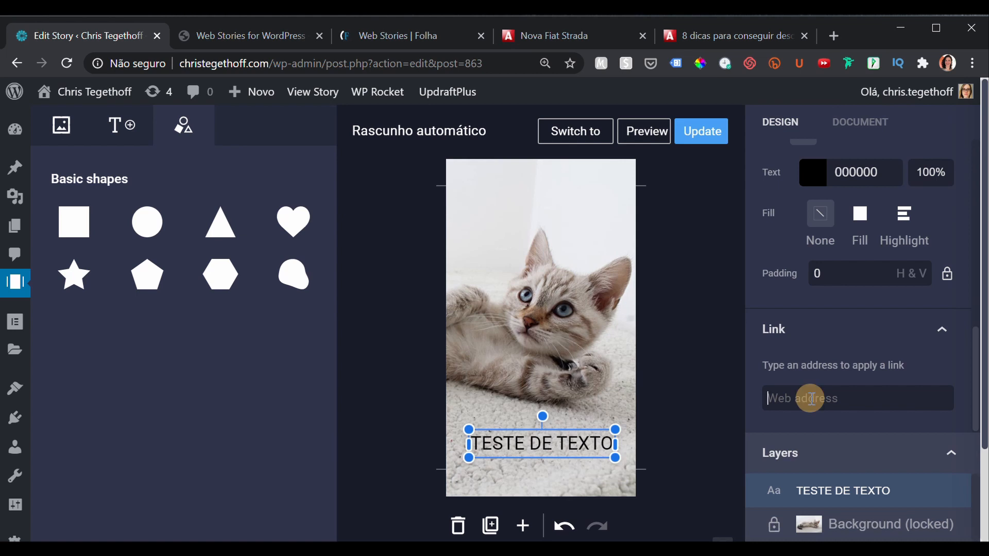
double_click(512, 443)
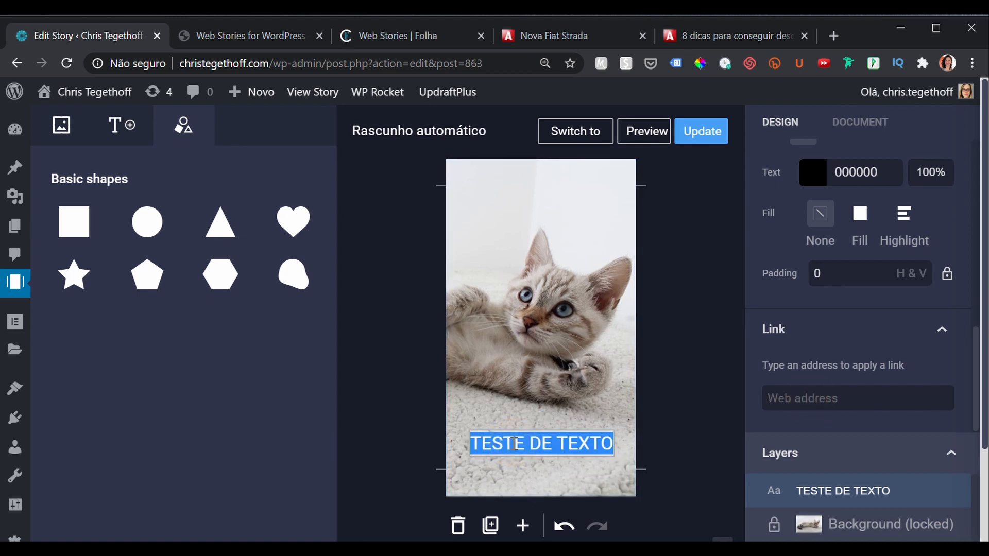
click(856, 401)
text(ww.ch)
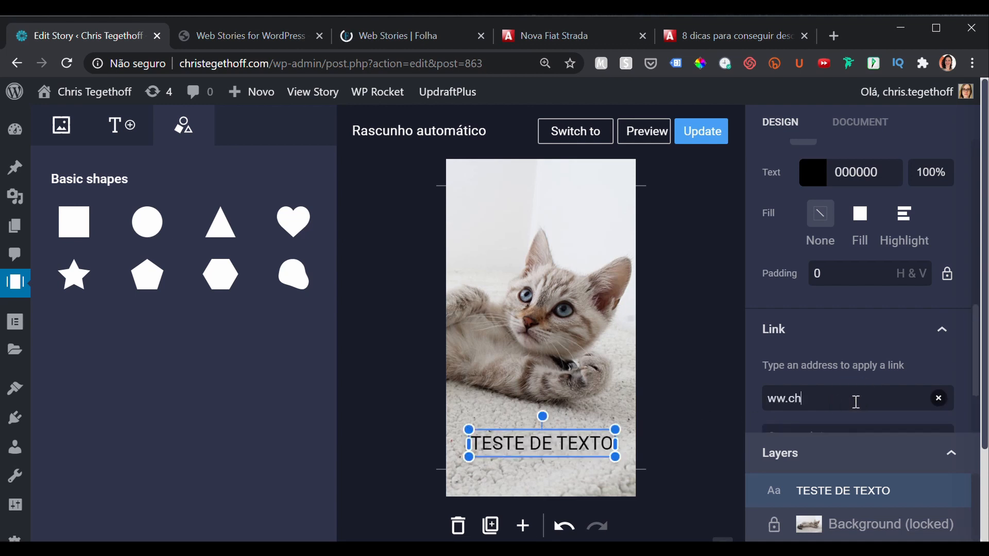
text(ristegethoff.com)
Step: Give the text link a description naming the site's owner and set the site's logo as its brand icon
click(848, 346)
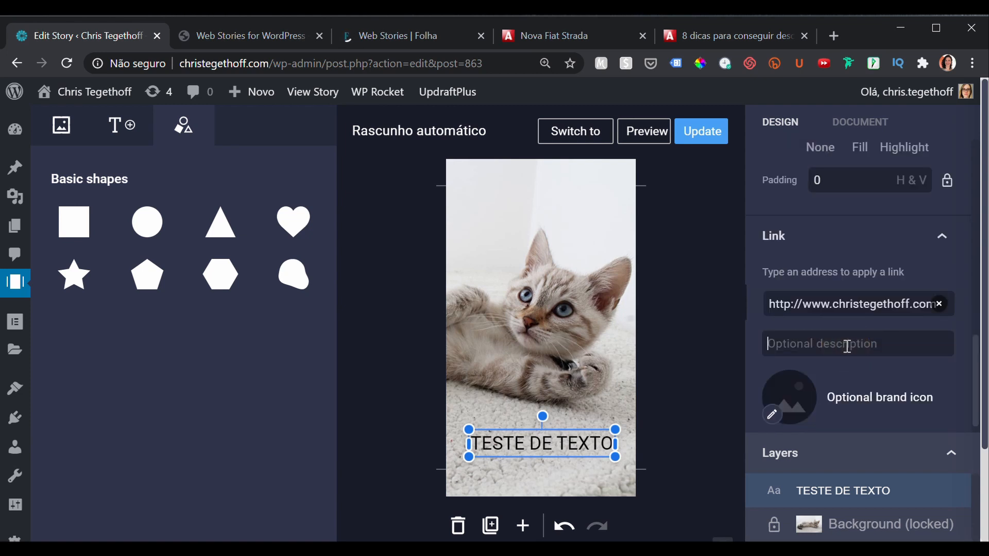
text(Site da)
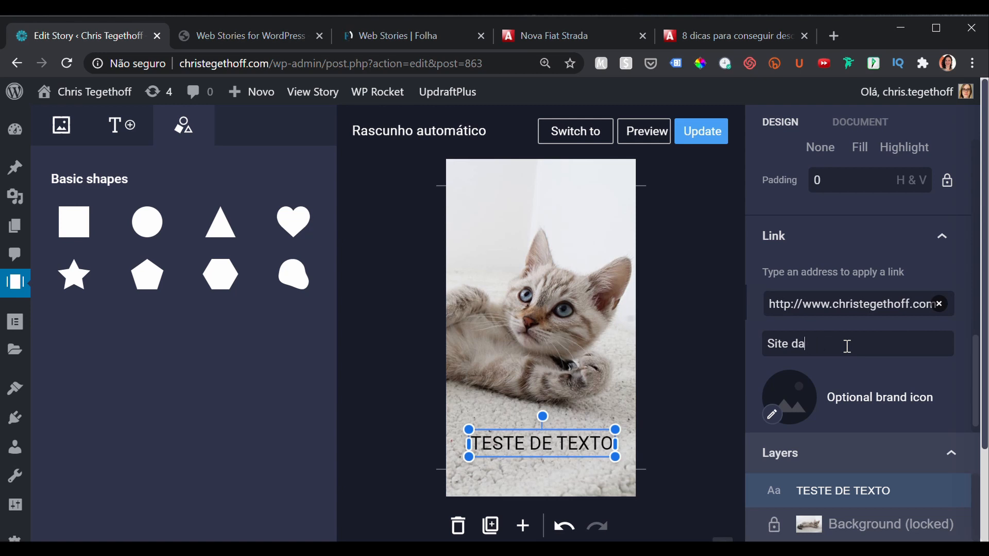
text( Chris)
click(800, 344)
click(772, 417)
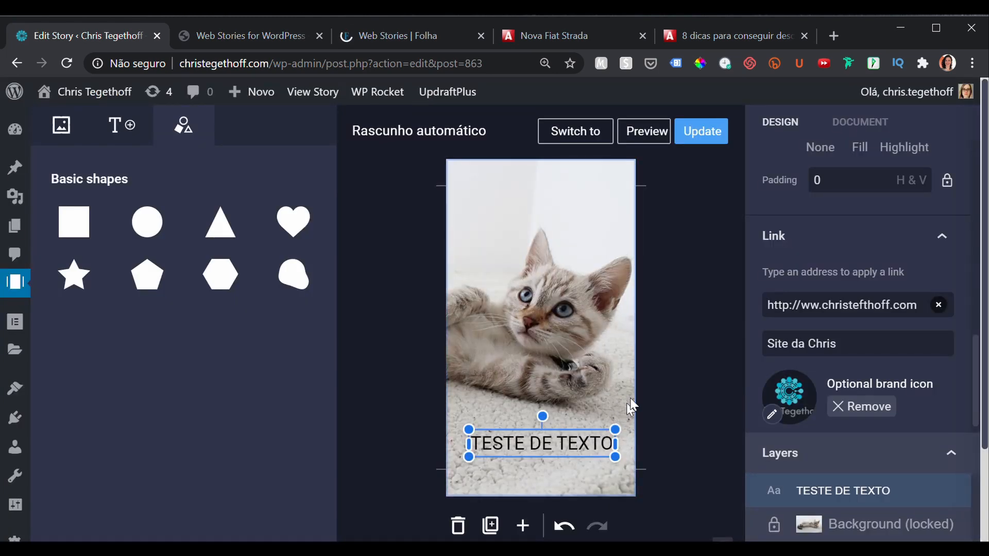
click(662, 378)
Step: Review the story's document settings, including status, visibility and publishing options
mouse_move(557, 444)
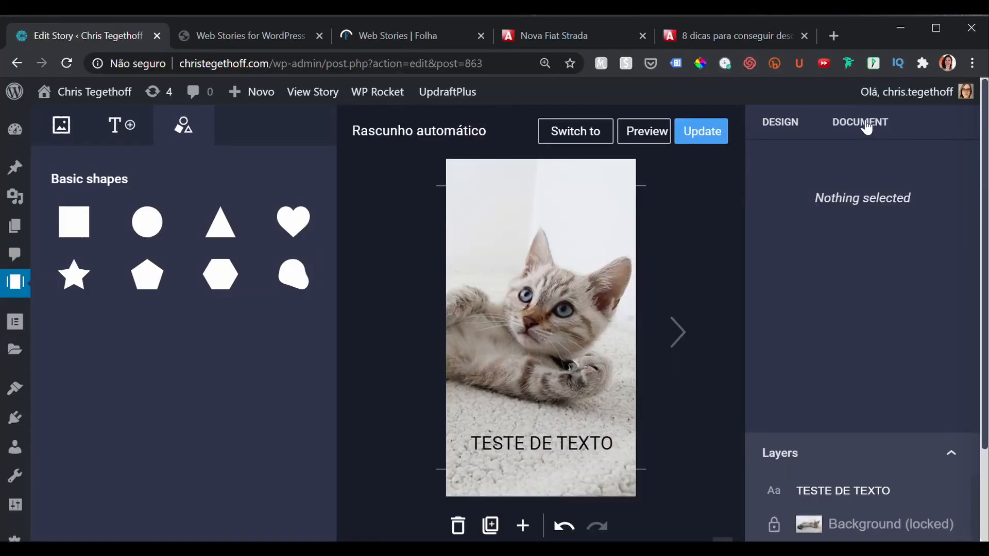
click(867, 126)
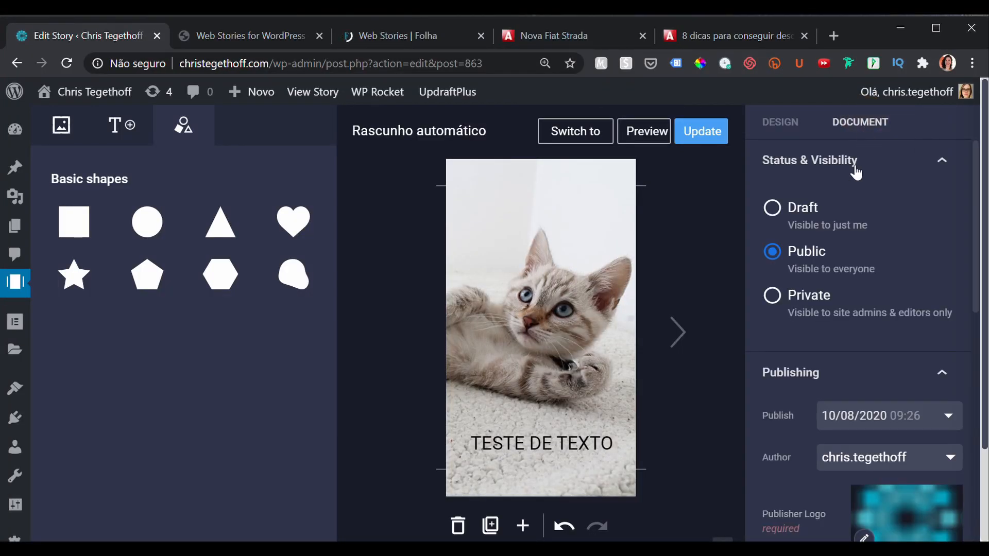
scroll(839, 348, down, 10)
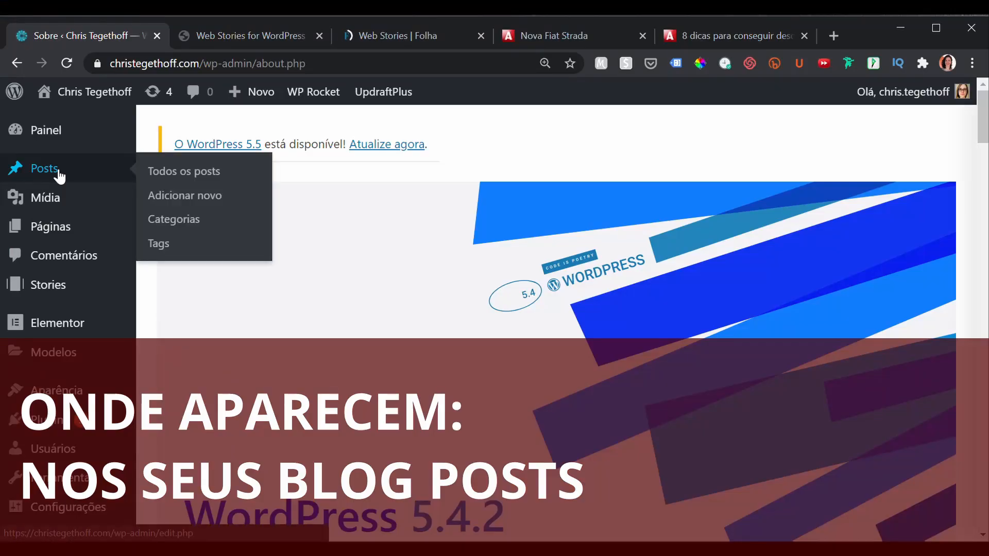
Step: Create a new blog post and insert a Web Story block into it
click(159, 178)
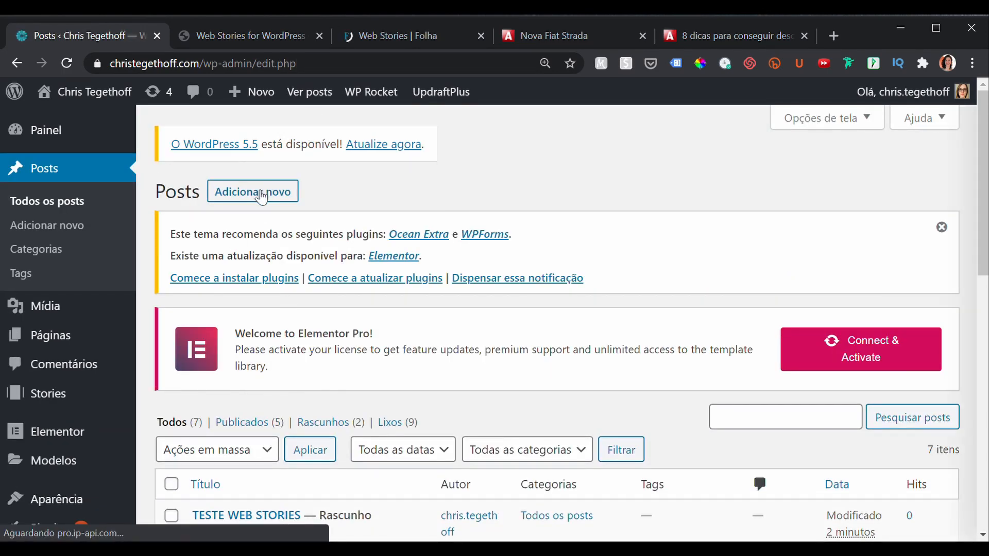
click(262, 194)
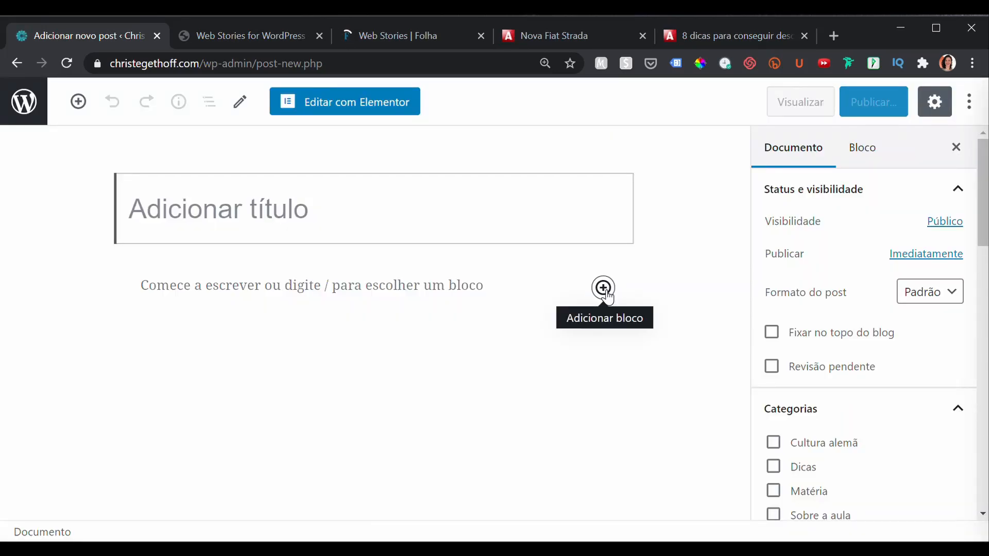
click(605, 290)
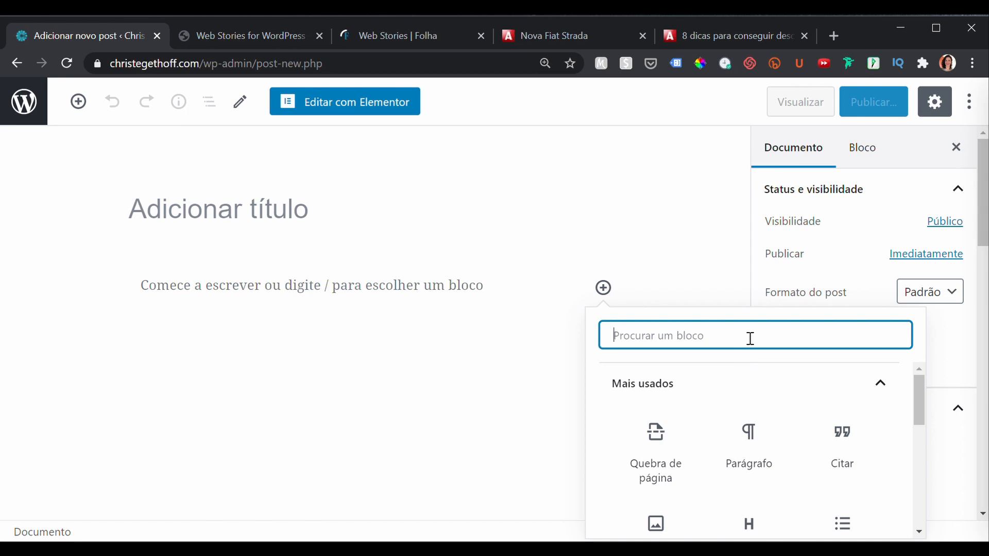
text(web)
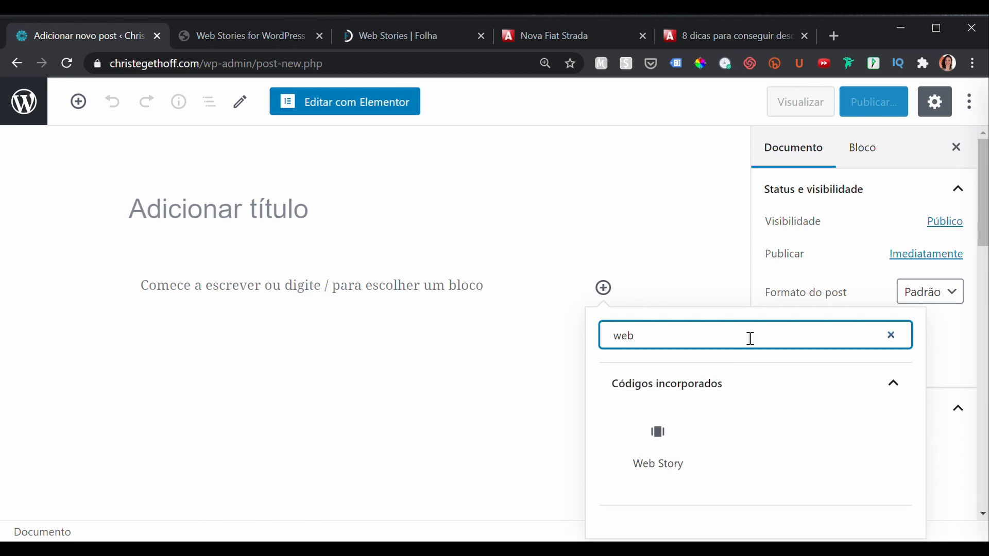
click(658, 444)
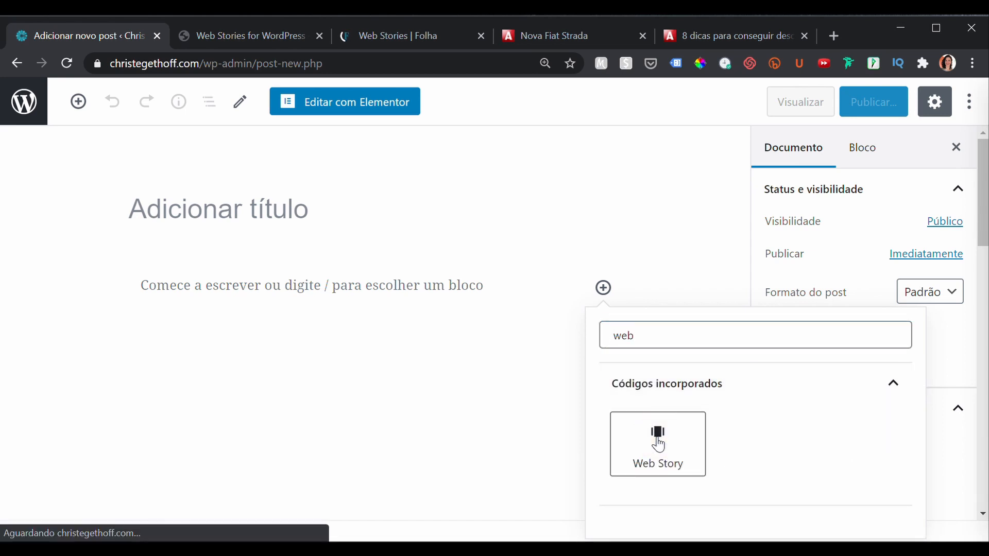